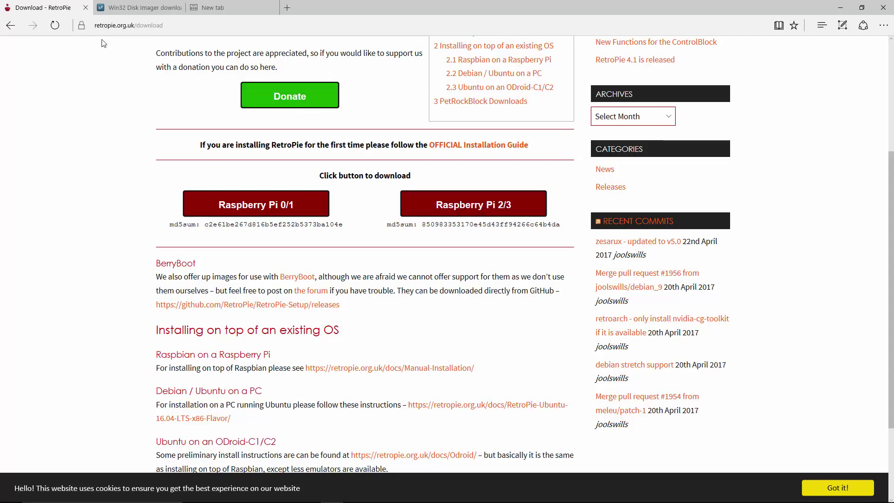
Step: View the Win32 Disk Imager project page on SourceForge and return to the RetroPie download page
click(170, 26)
click(95, 280)
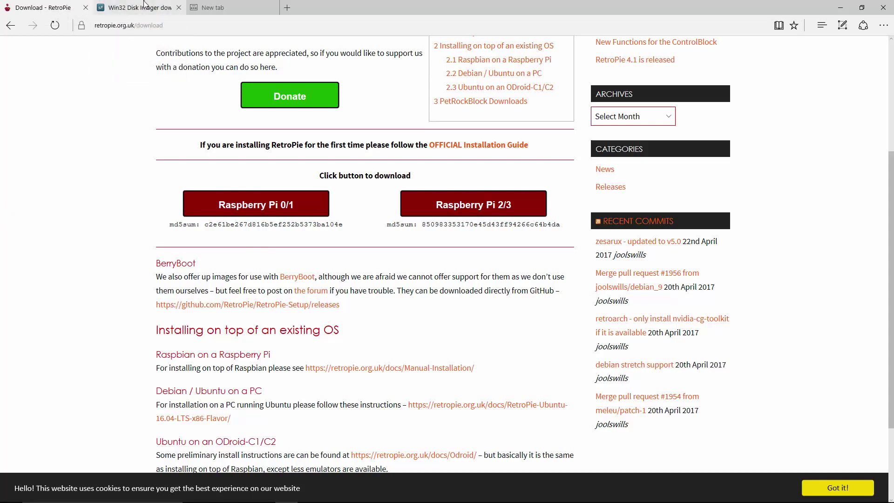
click(121, 8)
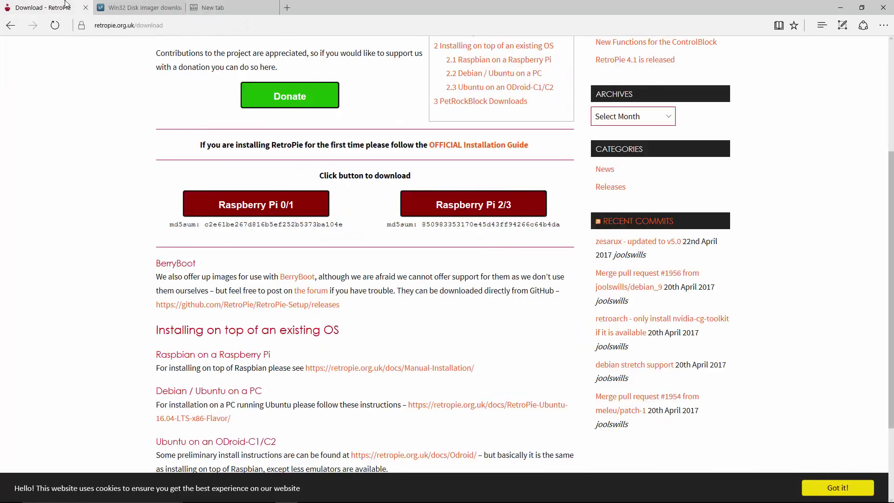
click(67, 6)
Step: Switch to File Explorer and check the extracted retropie-4.2-rpi2_rpi3.img in the Downloads subfolder New folder (2)
key(super)
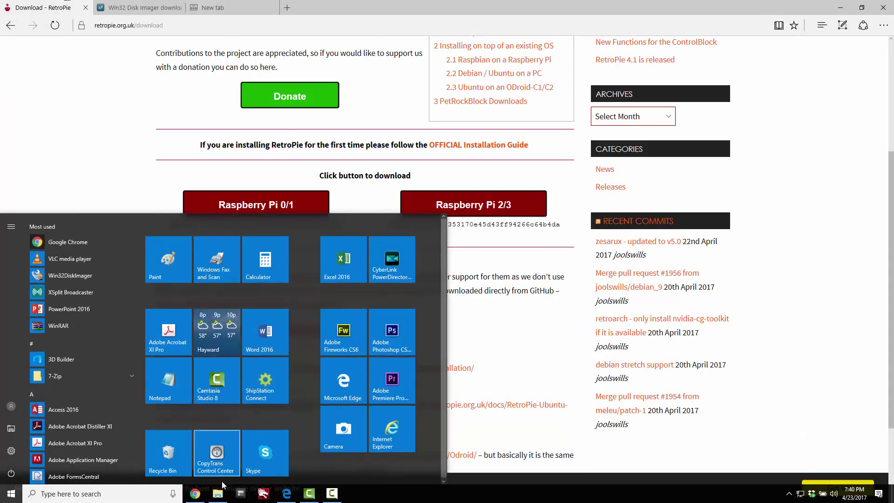
click(218, 492)
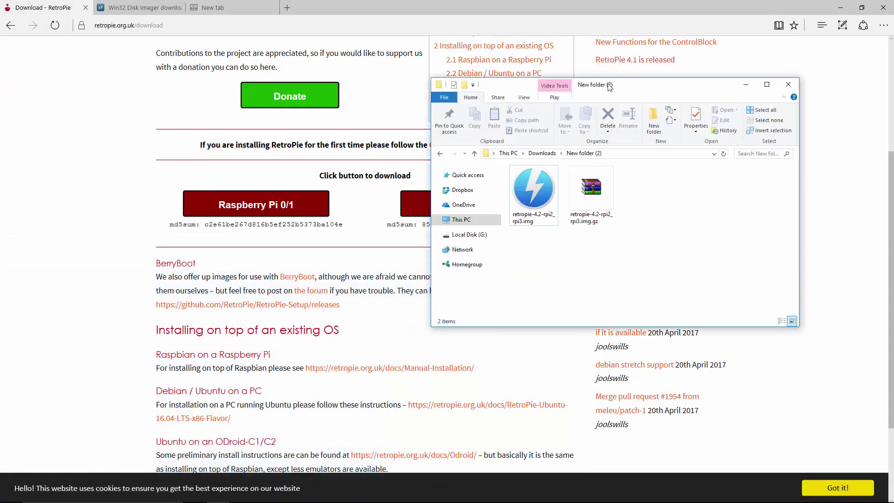
drag(609, 87, 463, 74)
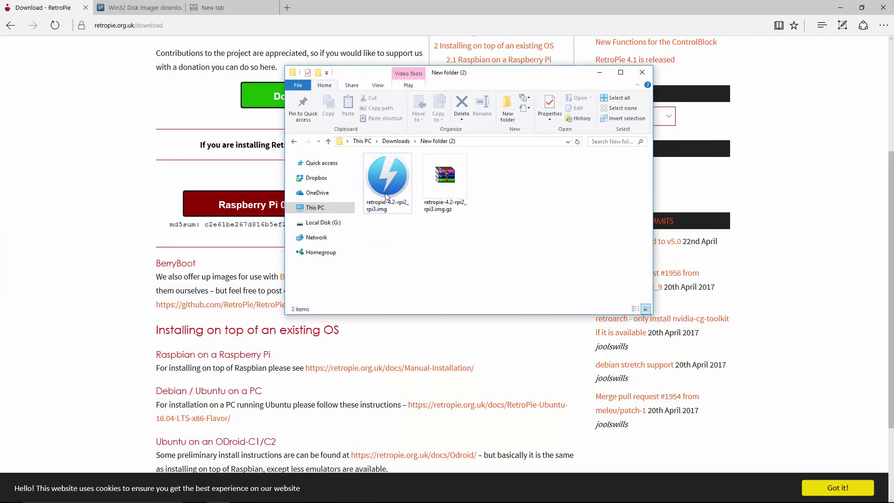
right_click(379, 178)
key(Escape)
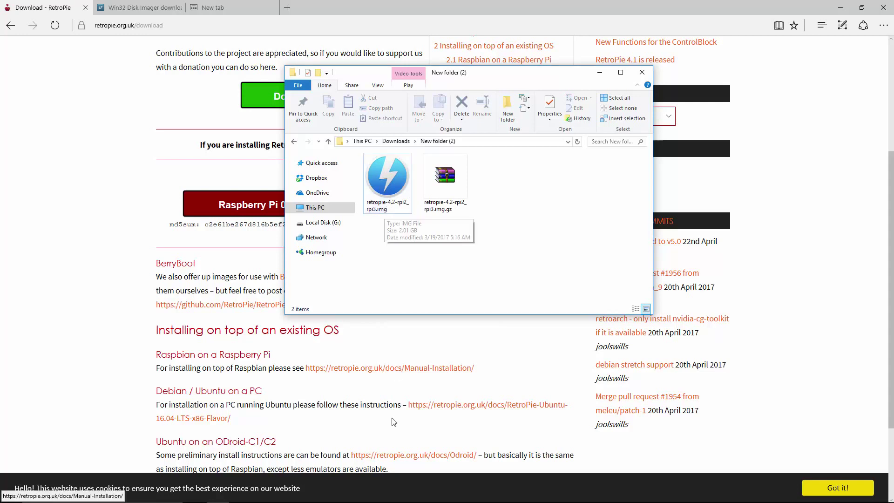
Step: Open SDFormatter, quick format the BOOT SD card on drive I:, and close the program
click(111, 493)
text(s)
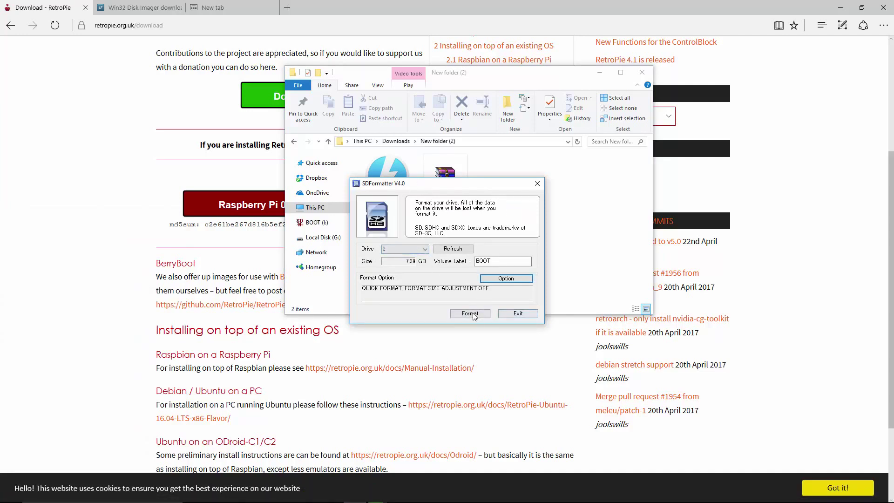
click(482, 316)
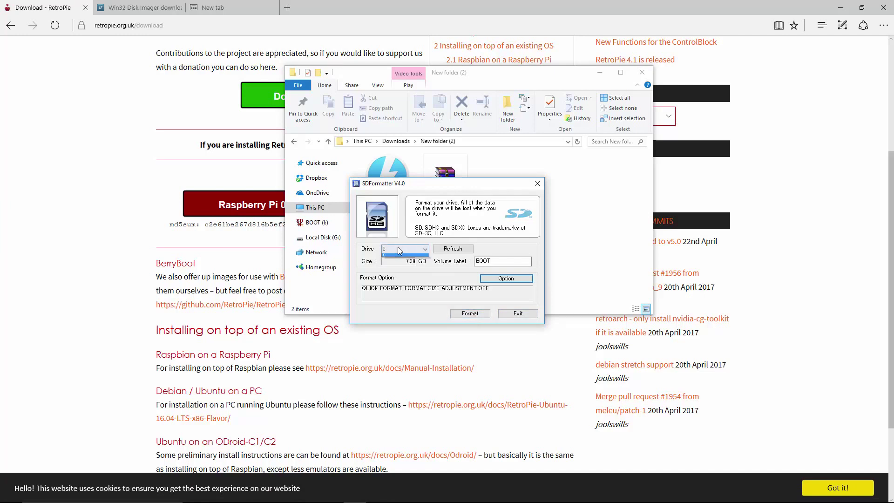
click(468, 313)
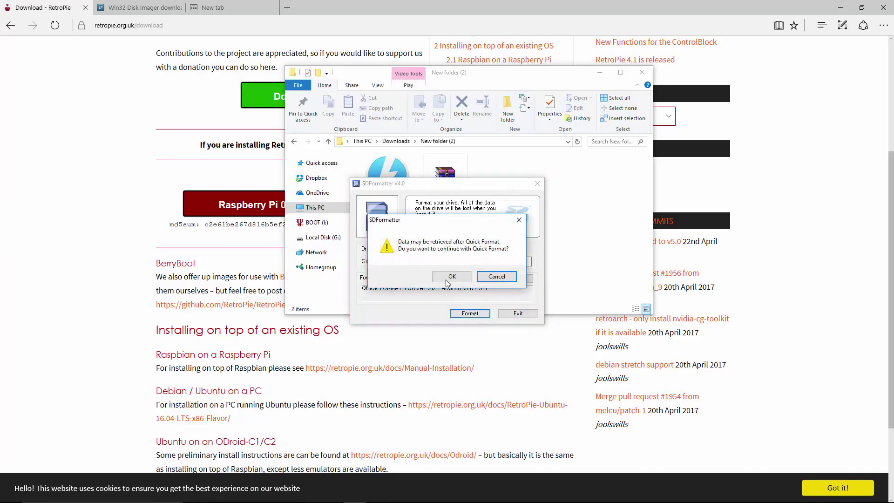
click(451, 276)
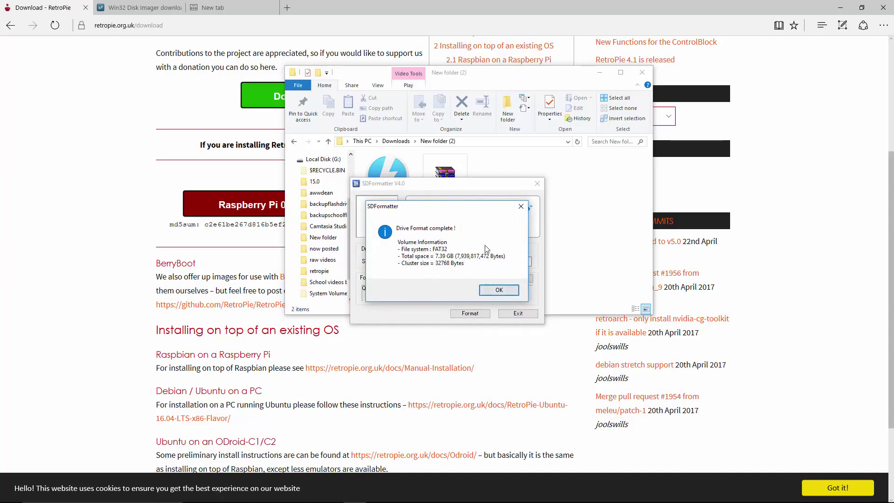
click(499, 290)
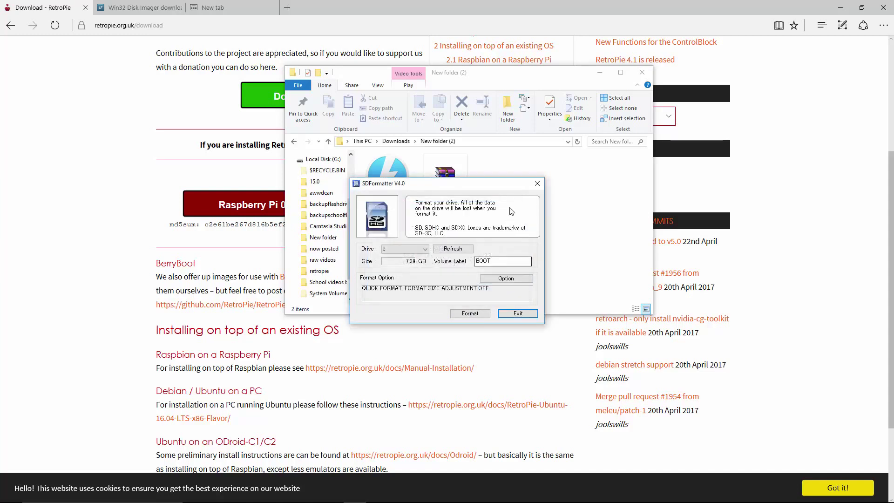
click(537, 183)
Step: Find Win32DiskImager with a Windows search for "win32", launch it, and bring its window to the front
mouse_move(326, 502)
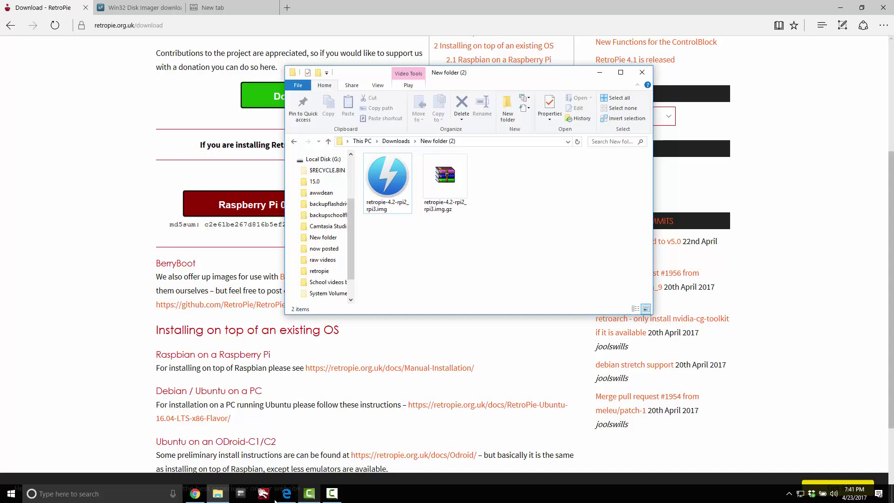
click(92, 494)
text(win32)
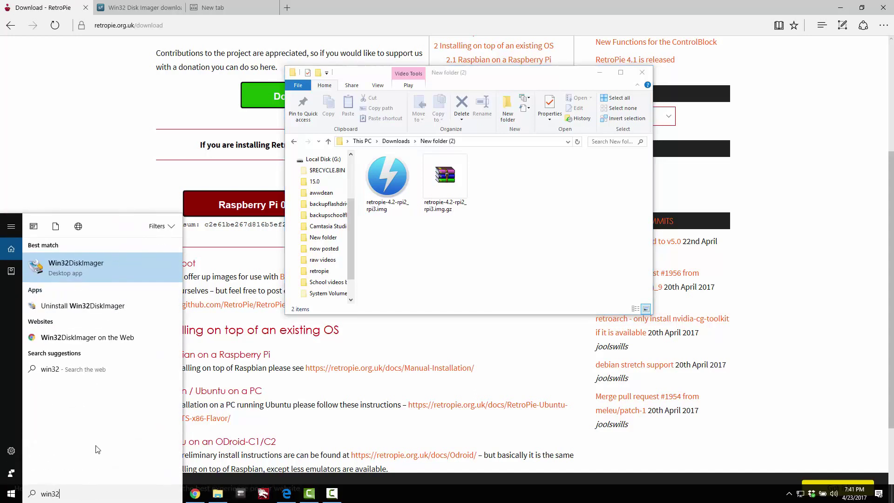
right_click(66, 257)
click(69, 281)
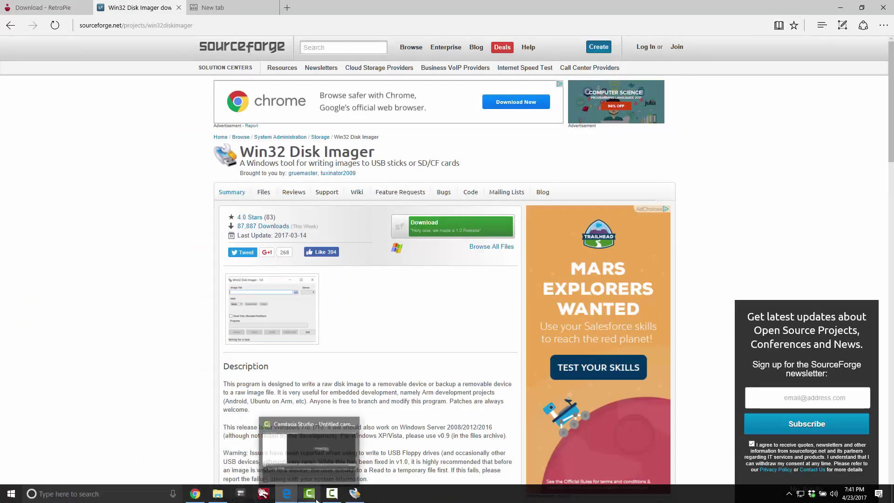
click(355, 496)
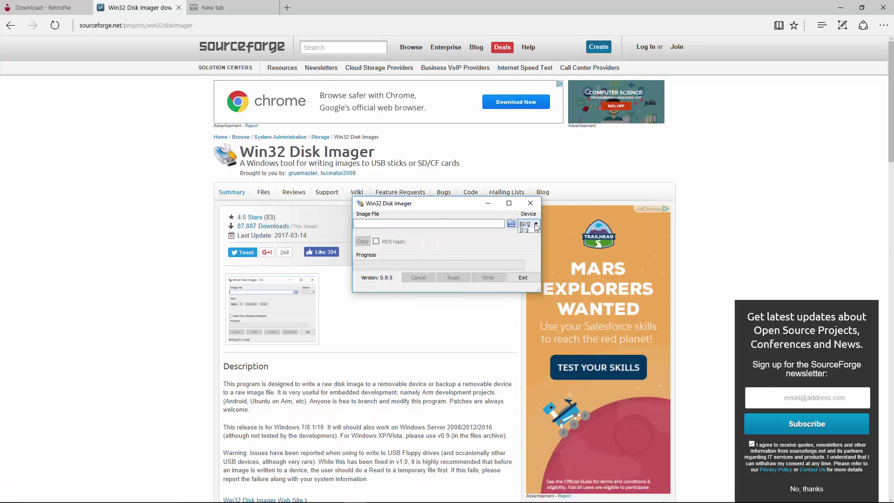
Step: Select I:\ as the target device and load retropie-4.2-rpi2_rpi3.img as the image file
click(529, 224)
click(528, 238)
click(510, 224)
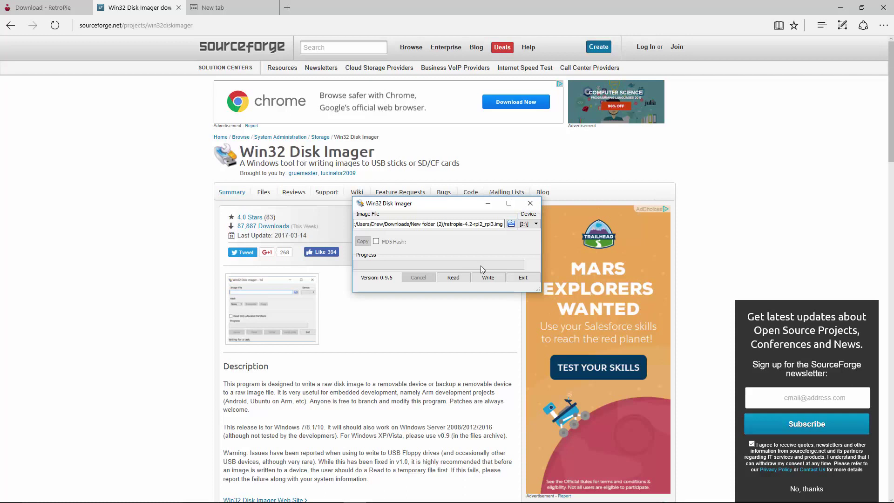
Step: Write the RetroPie image to the SD card and exit Win32 Disk Imager
click(488, 277)
click(464, 264)
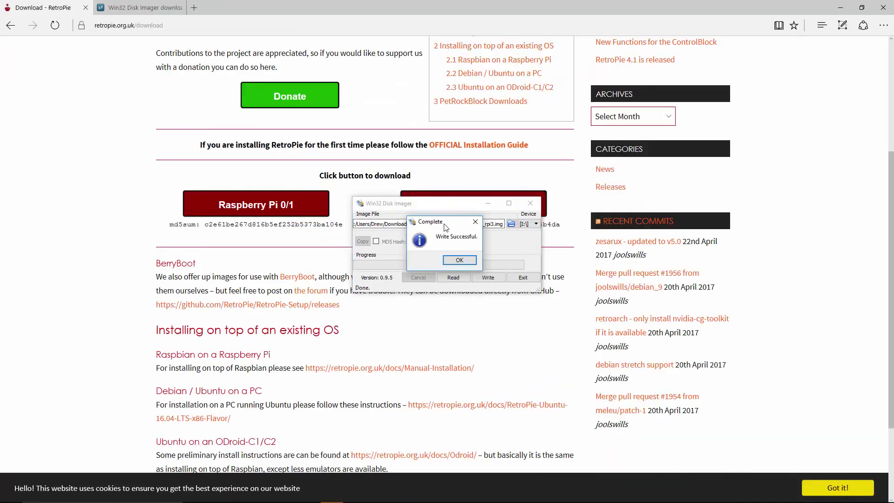
click(459, 261)
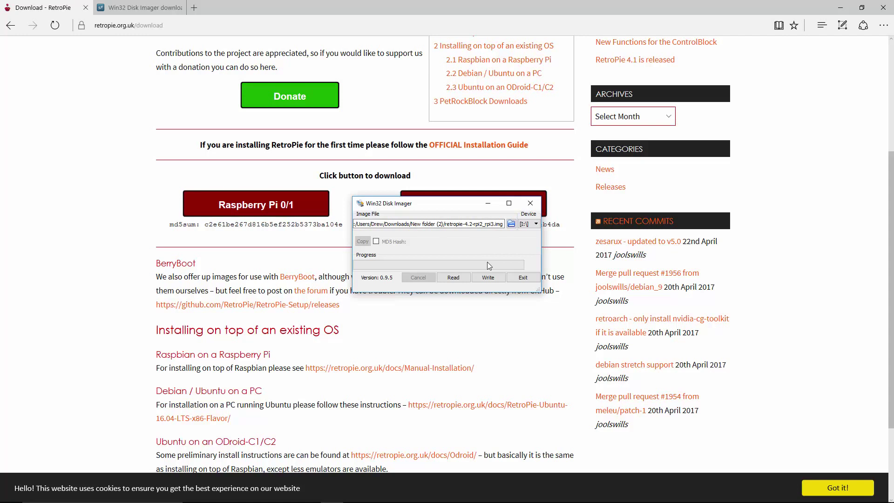
click(523, 277)
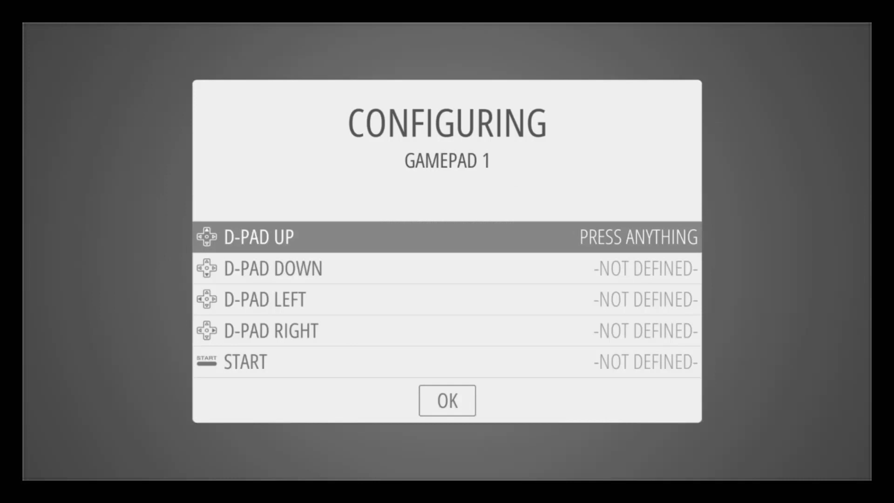
Step: In RetroPie's gamepad configuration, map the D-pad directions to hat 0, Start to button 9 and Select to button 8
key(Up)
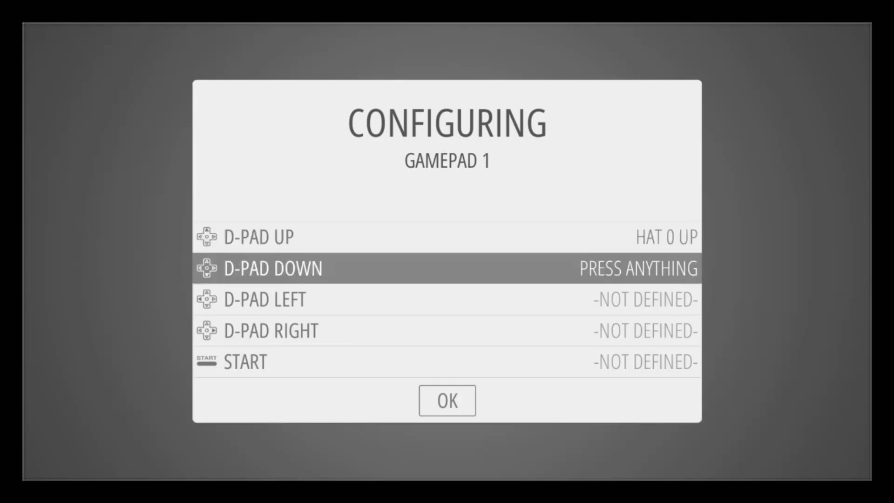
key(Down)
key(Left)
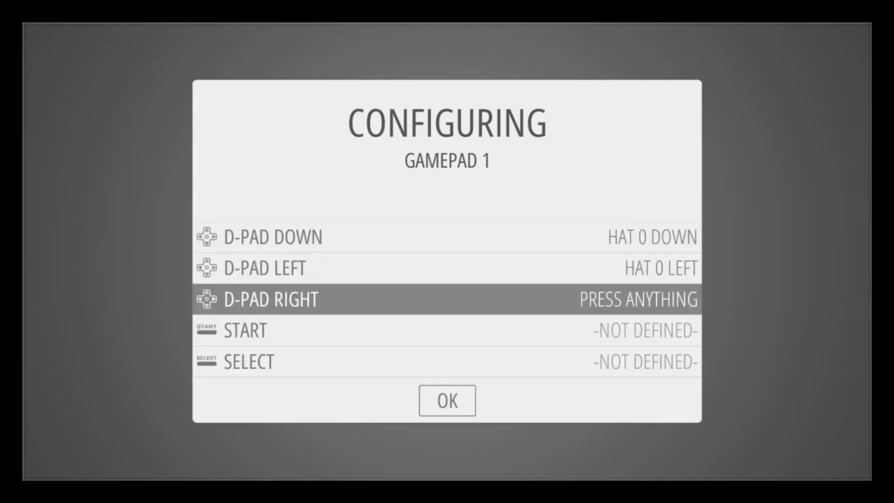
key(Right)
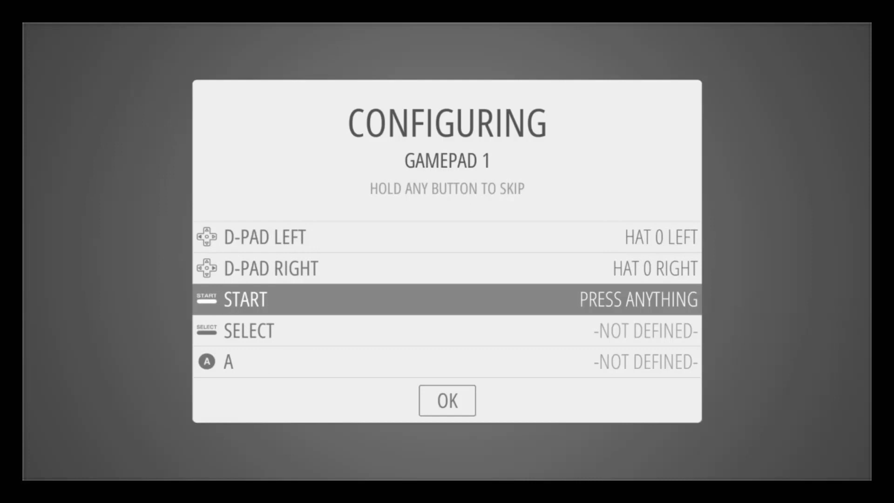
key(Return)
key(shift)
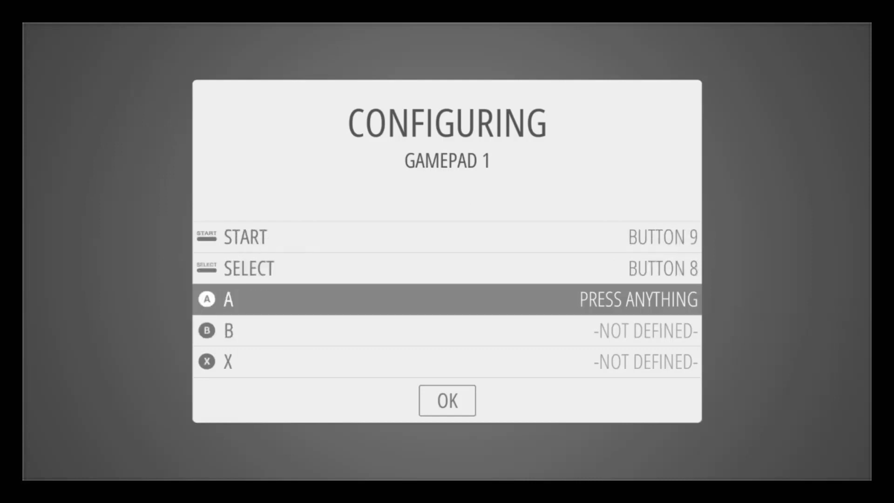
Step: Map the gamepad's A, B, X and Y inputs to its four face buttons, with A as button 0 and B as button 1
key(a)
key(b)
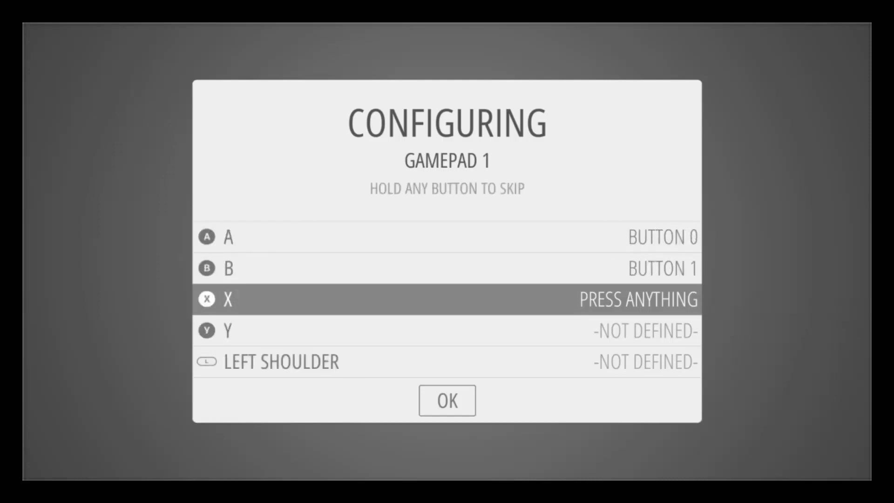
key(x)
key(y)
Step: Map the left and right shoulders to buttons 4 and 5, triggers to 6 and 7, and thumbs to 11 and 12
key(l)
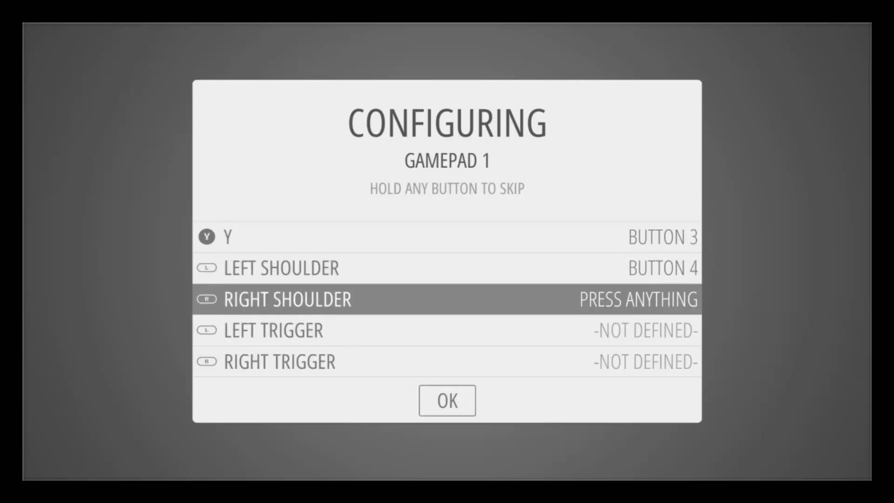
key(r)
key(q)
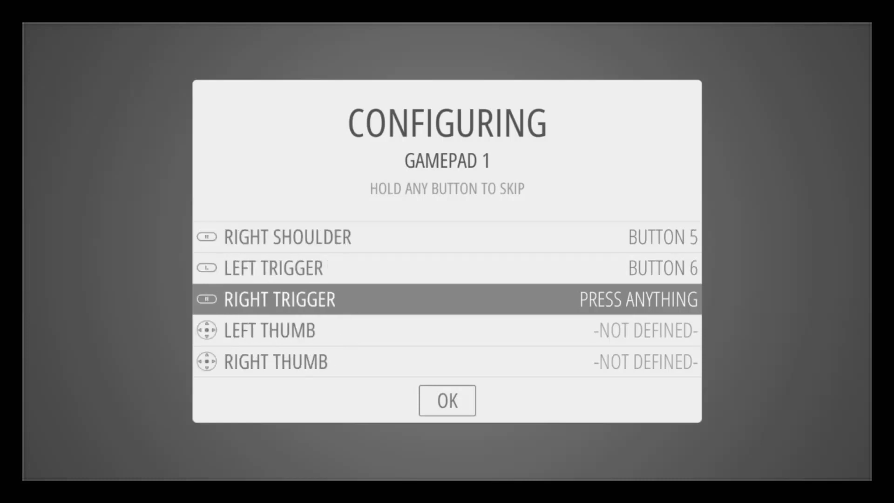
key(e)
key(l)
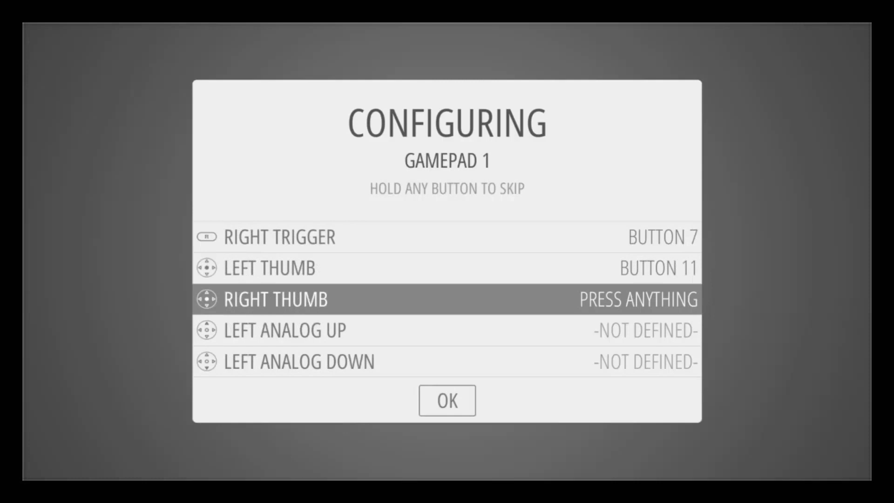
key(r)
Step: Map the left analog stick's up and down to axis 1 and its left and right to axis 0
key(Up)
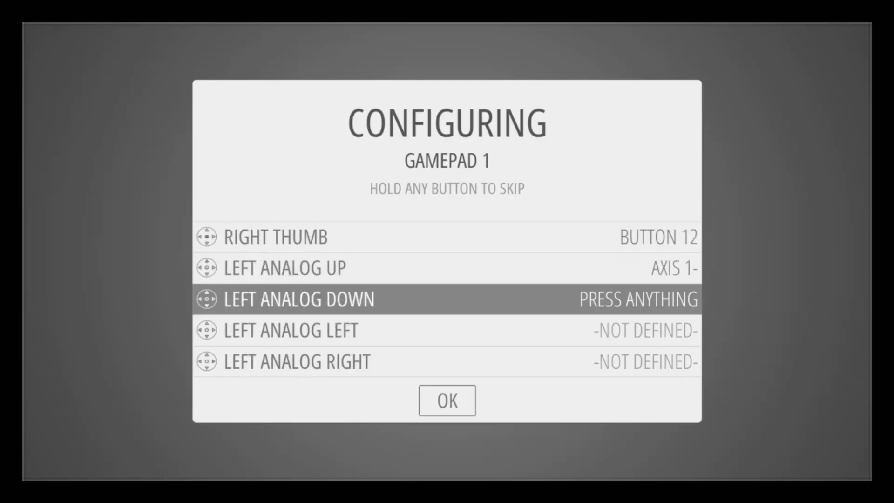
key(s)
key(a)
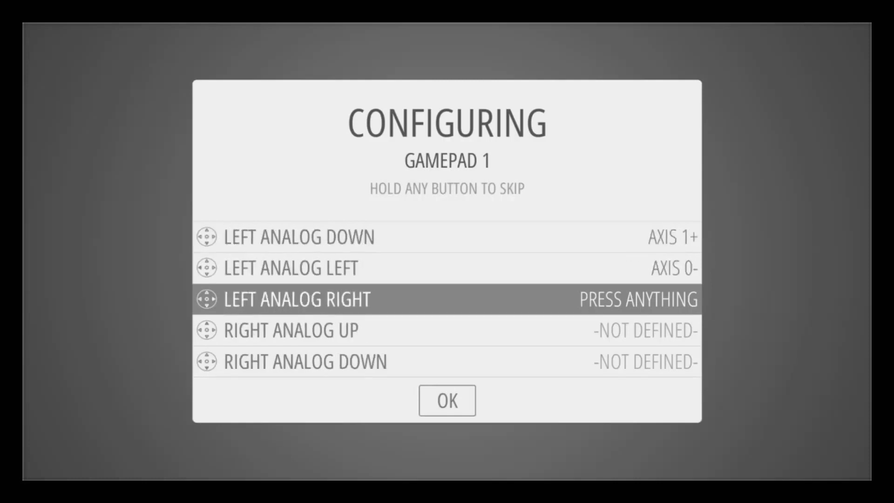
key(d)
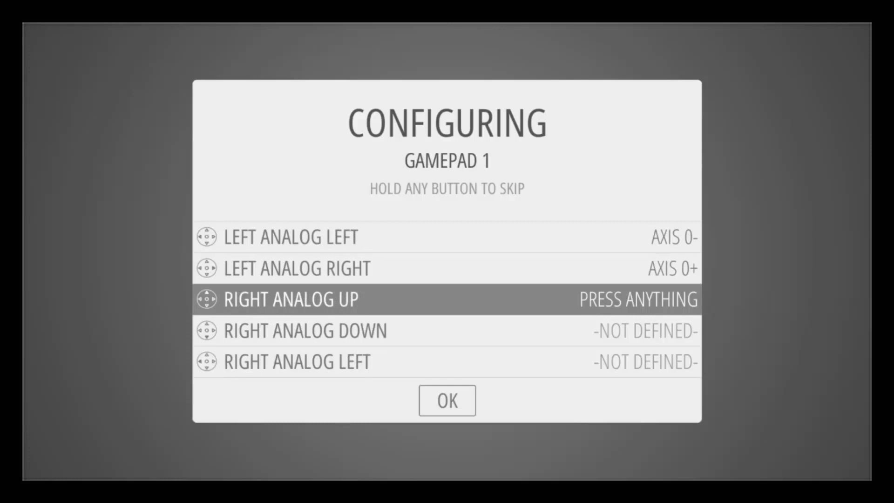
Step: Map the right analog stick's vertical directions to axis 3 and horizontal to axis 2, and accept the gamepad configuration
key(Up)
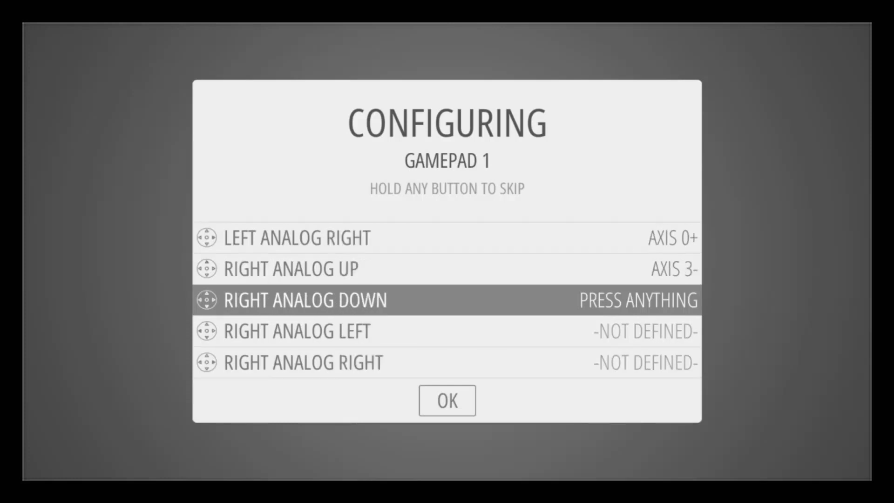
key(Down)
key(Left)
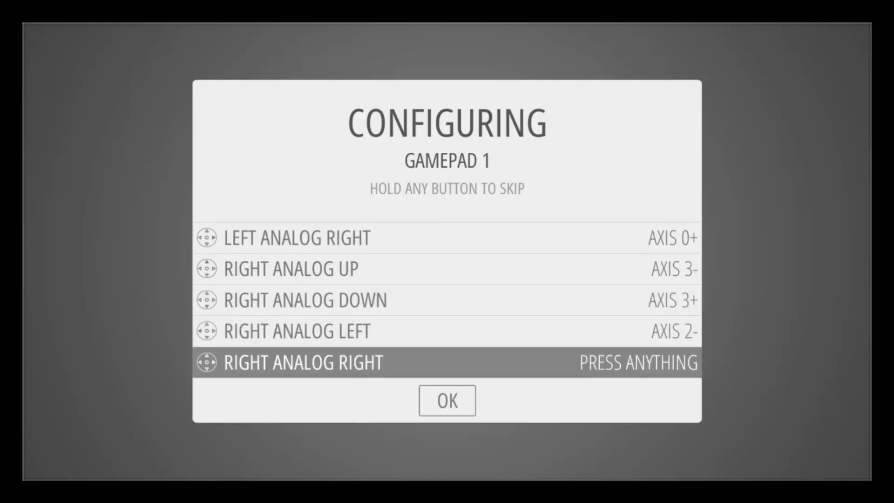
key(Right)
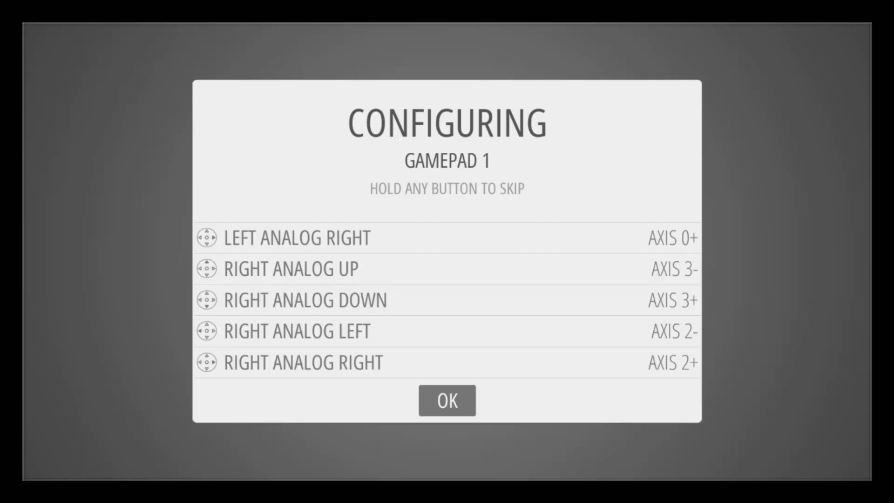
key(Return)
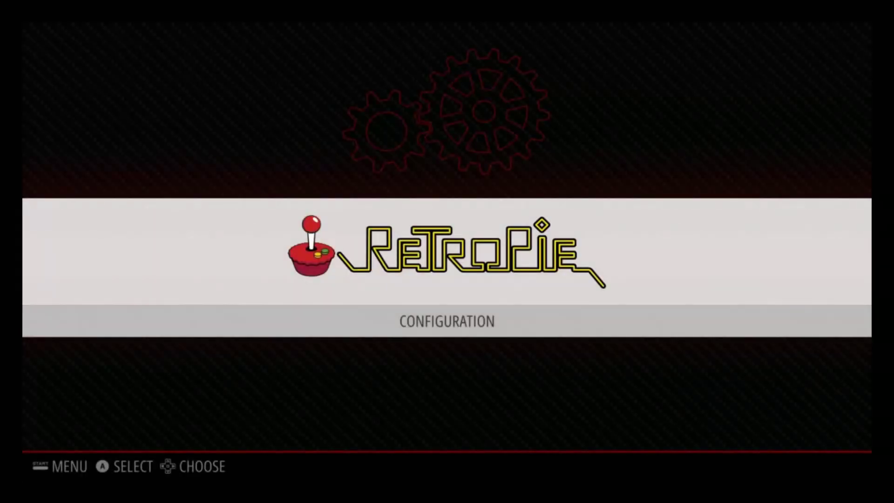